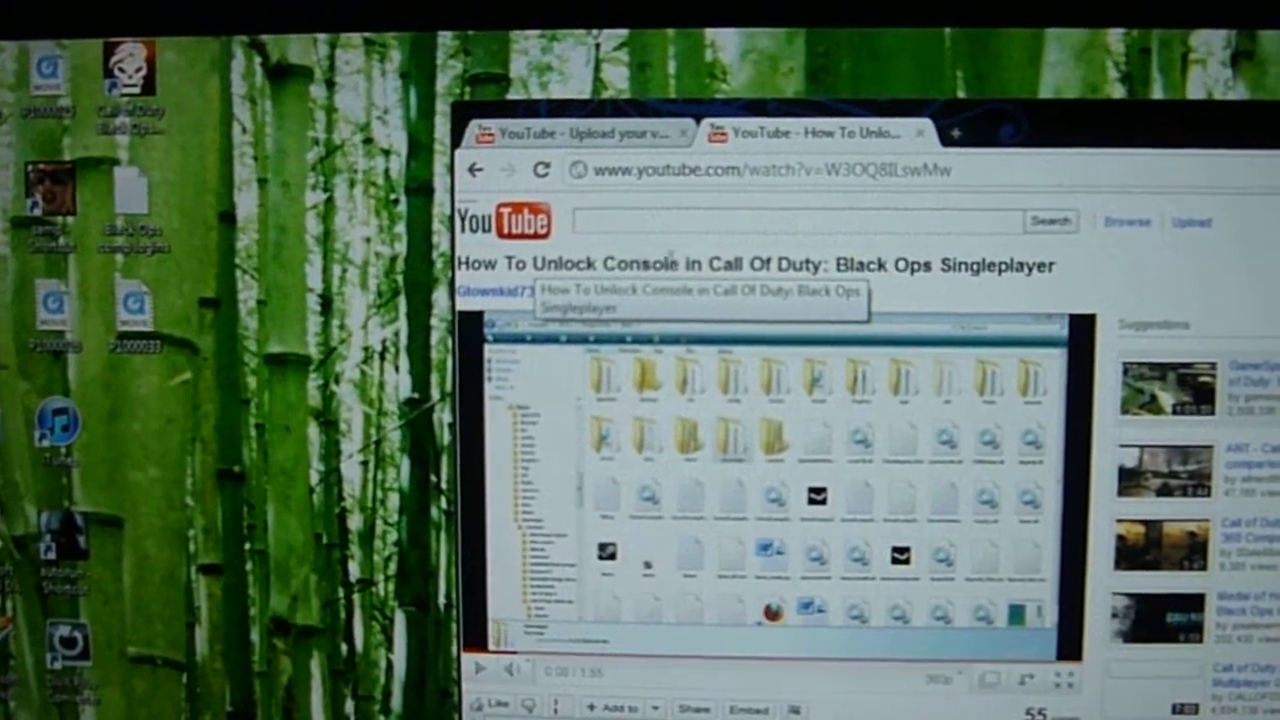
scroll(914, 371, down, 2)
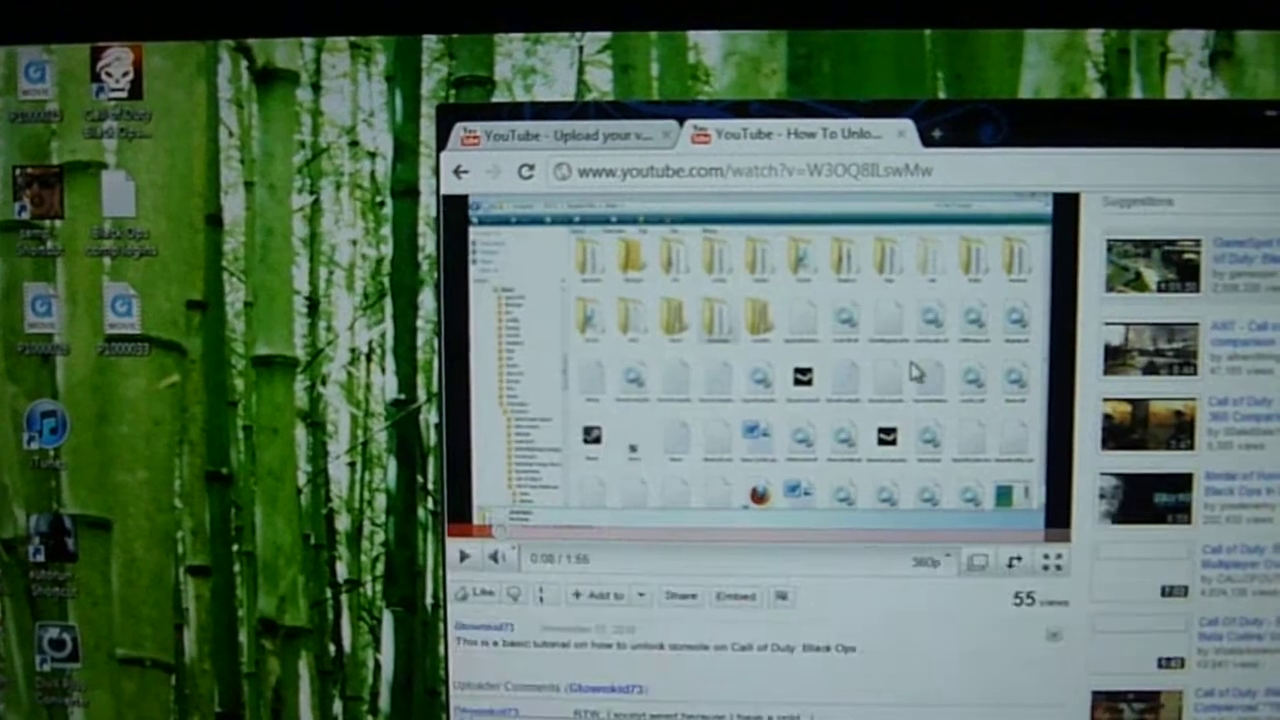
scroll(900, 429, down, 2)
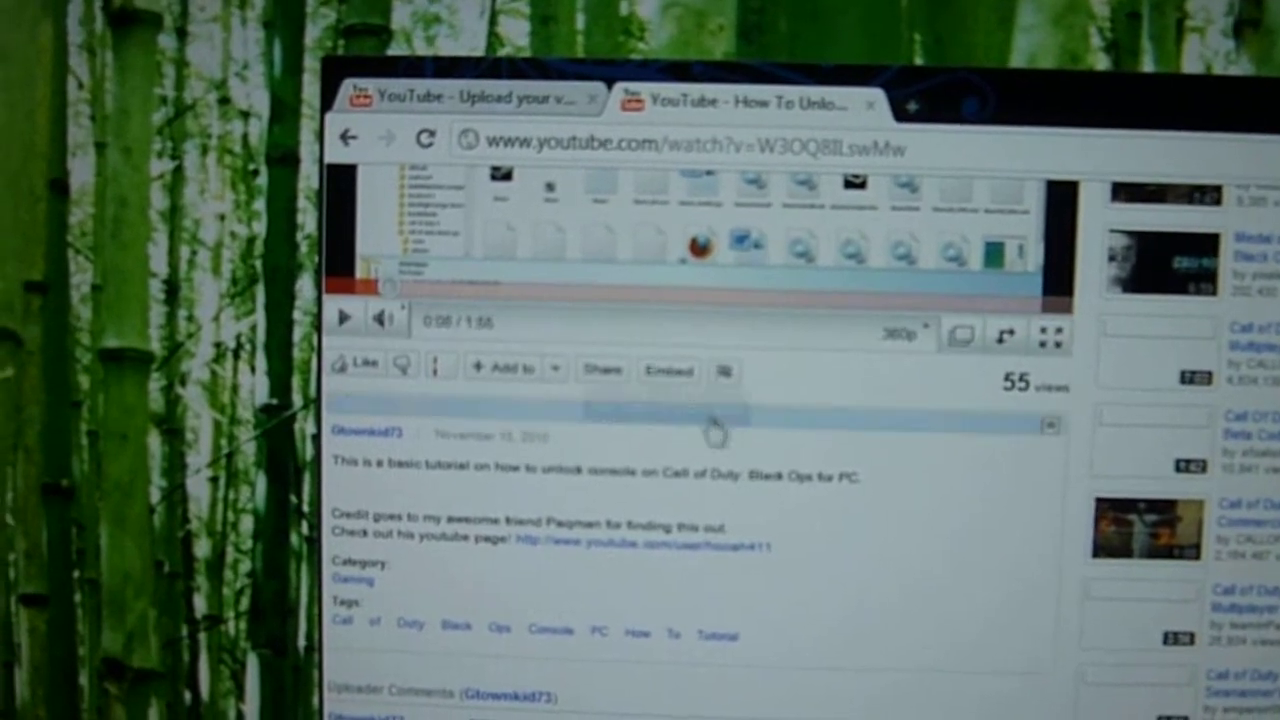
scroll(715, 432, up, 3)
scroll(715, 432, up, 2)
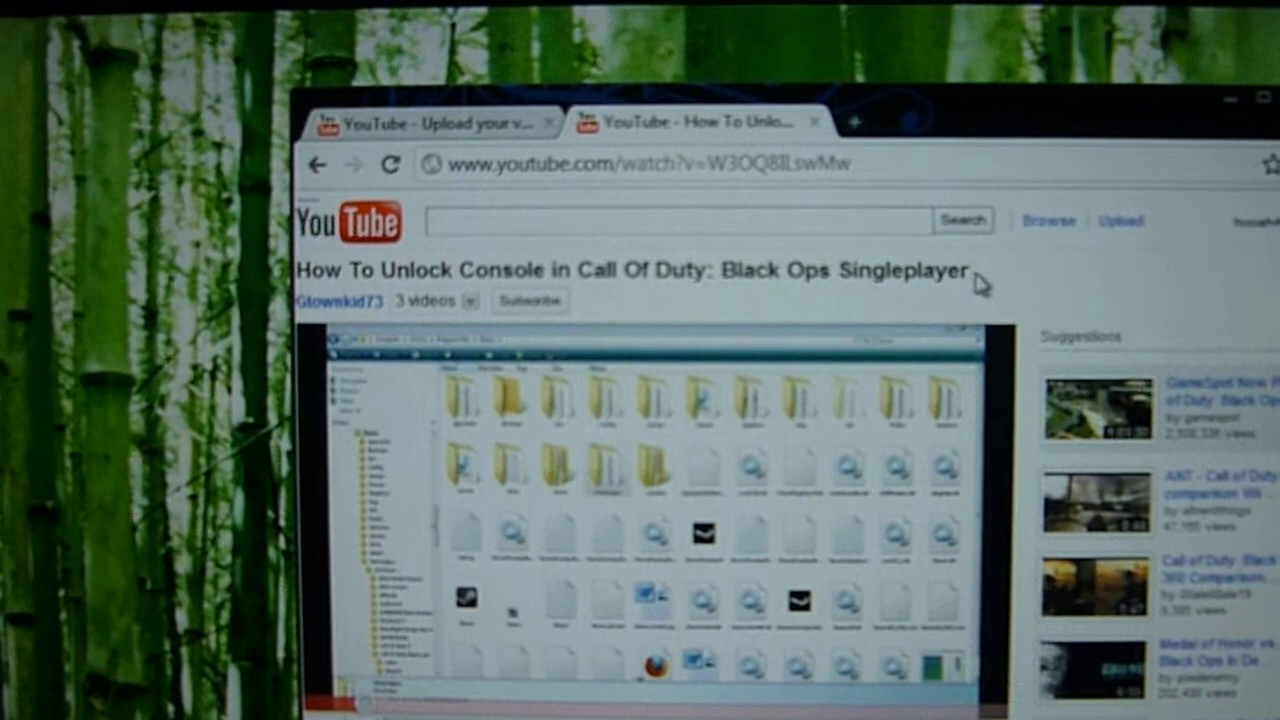
- Highlight the full Black Ops console tutorial title, then clear the selection
drag(967, 283, 298, 283)
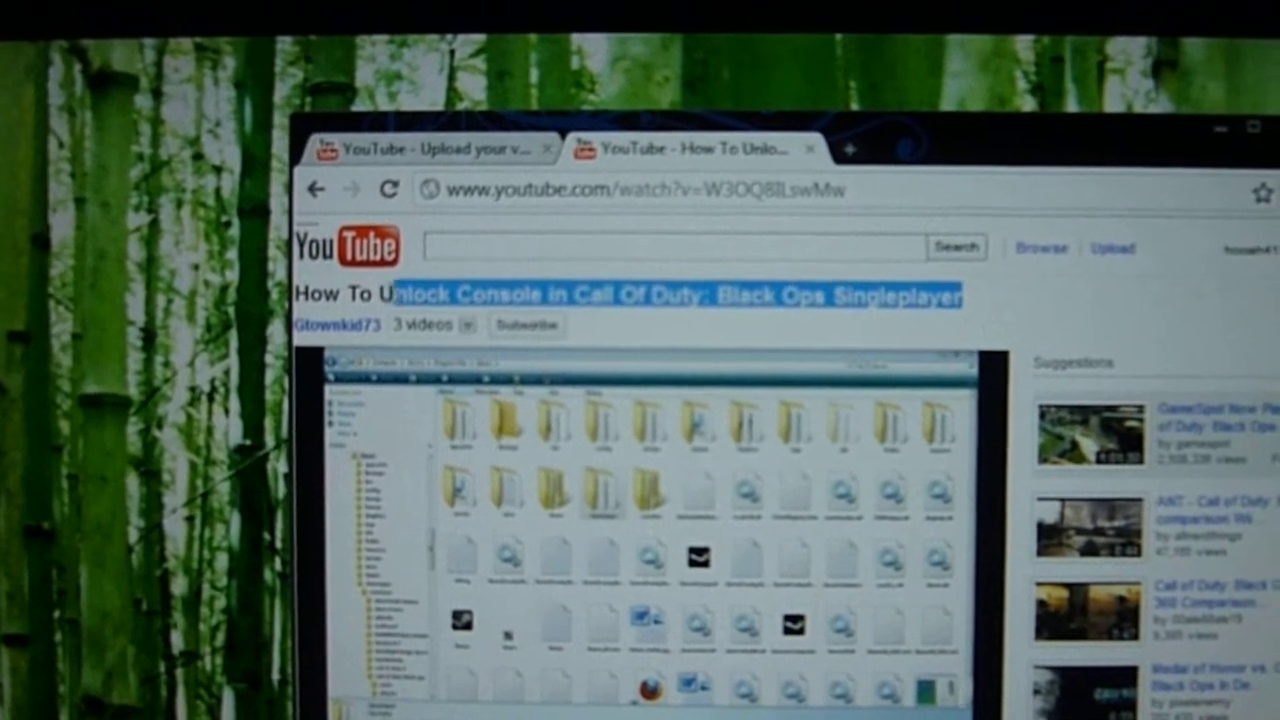
click(955, 300)
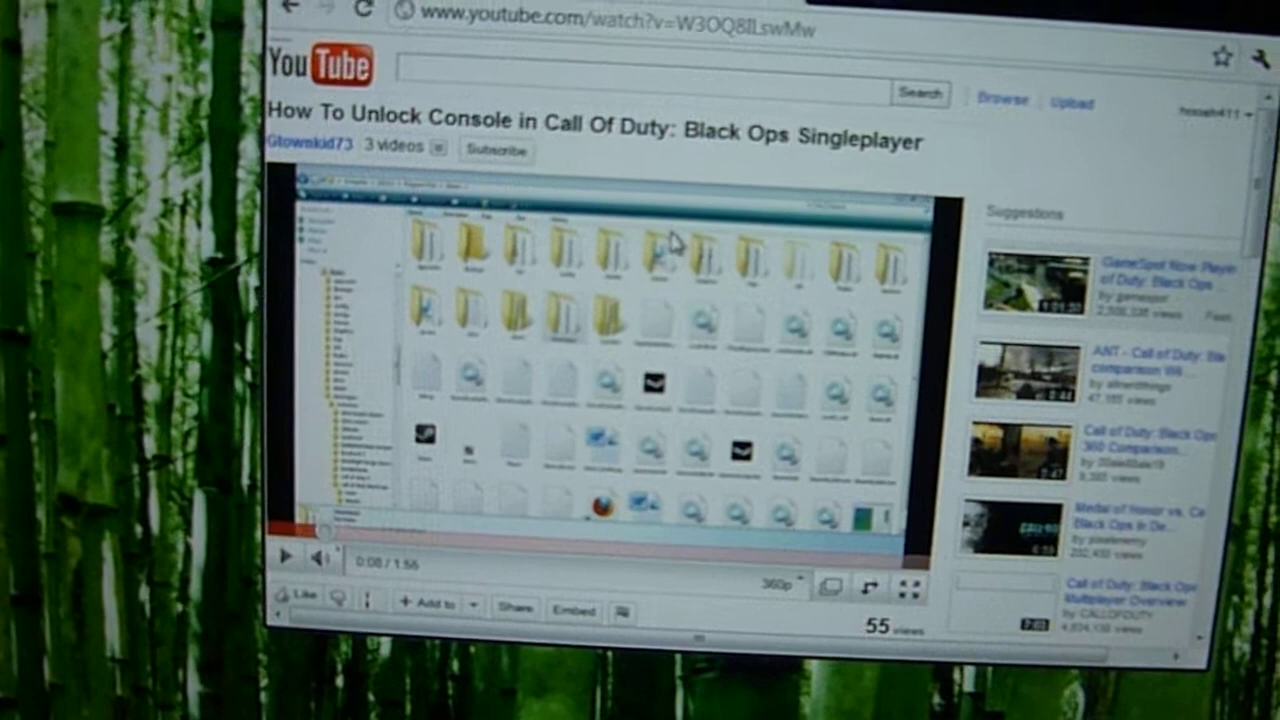
scroll(715, 285, down, 3)
scroll(715, 285, up, 3)
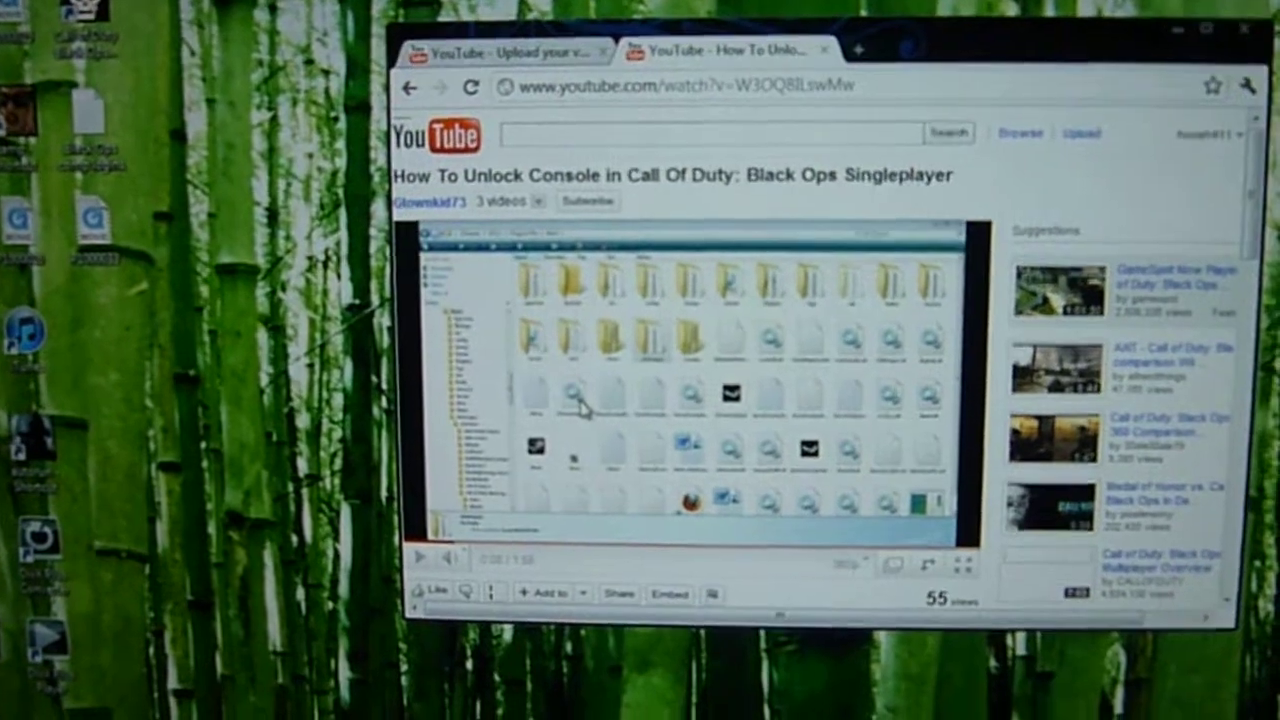
scroll(575, 390, down, 3)
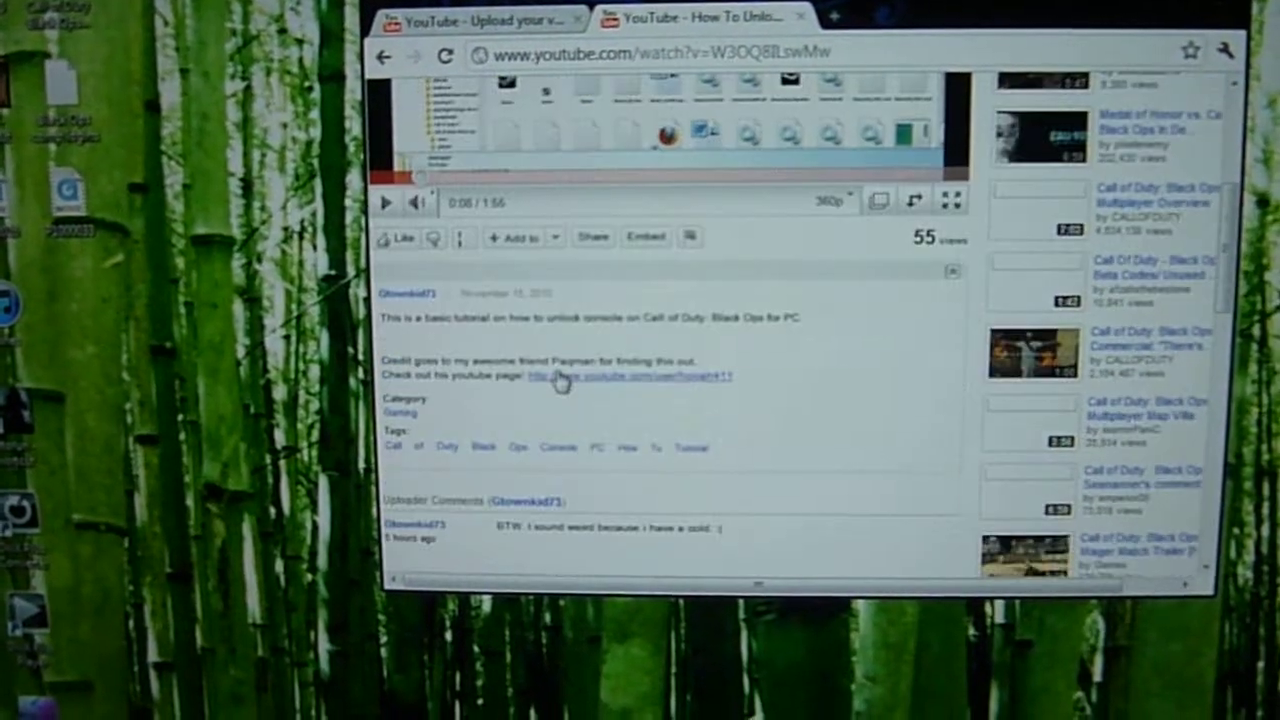
scroll(555, 390, up, 2)
scroll(555, 390, up, 1)
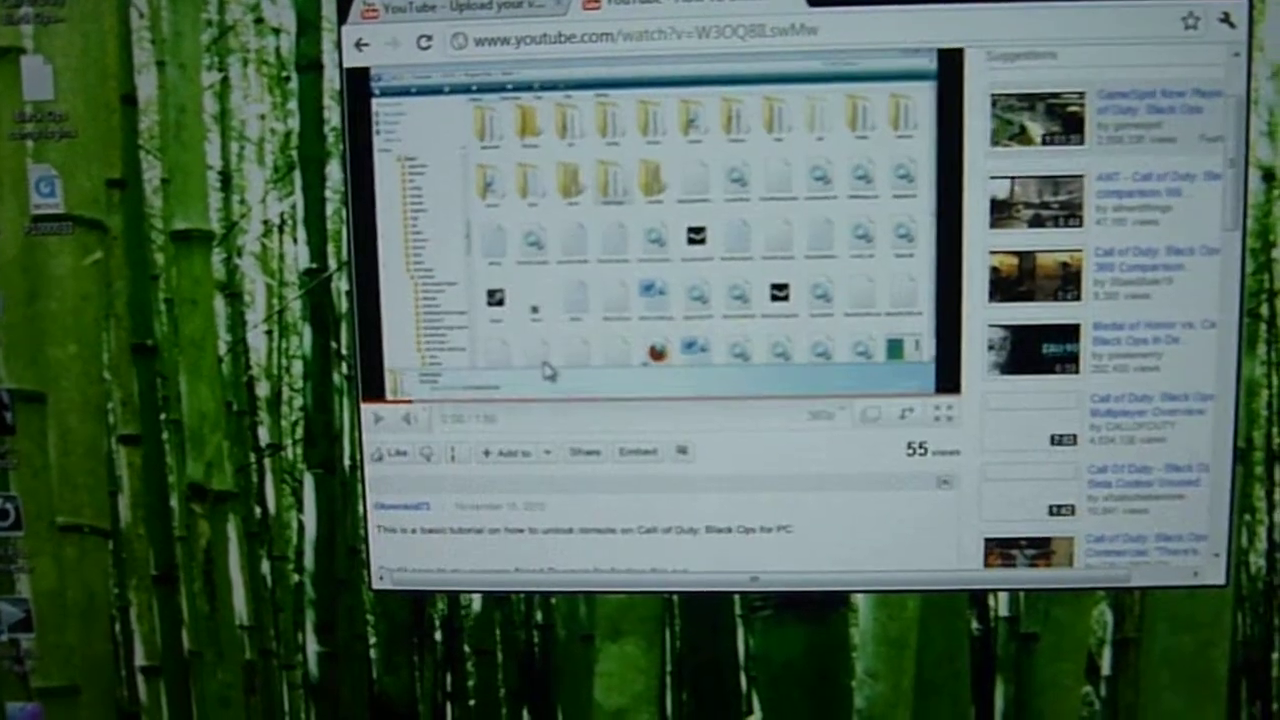
scroll(555, 380, up, 1)
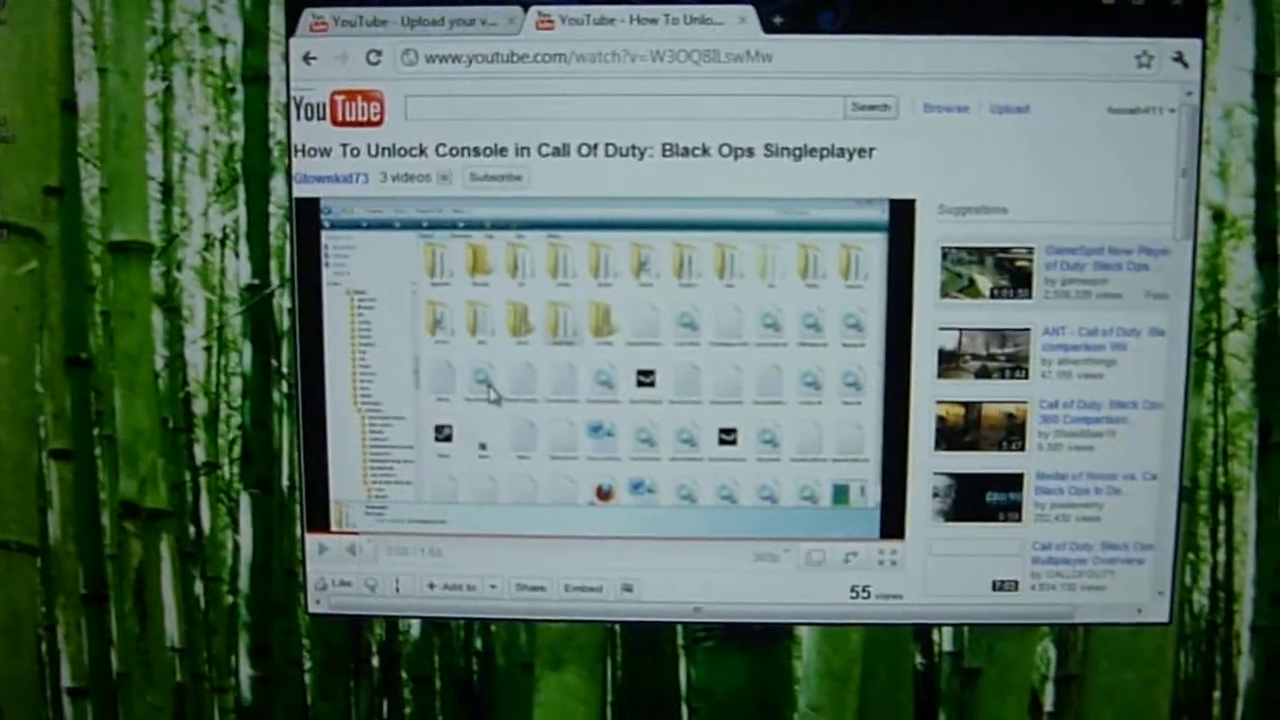
scroll(483, 460, down, 3)
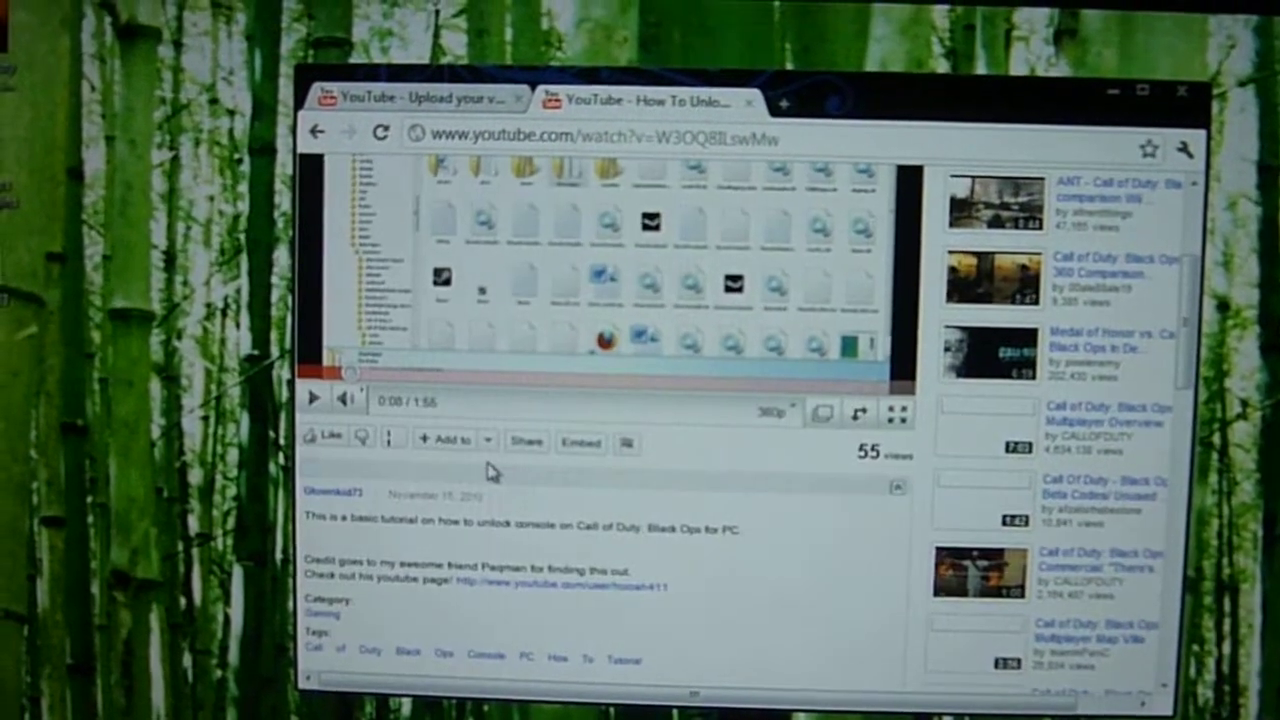